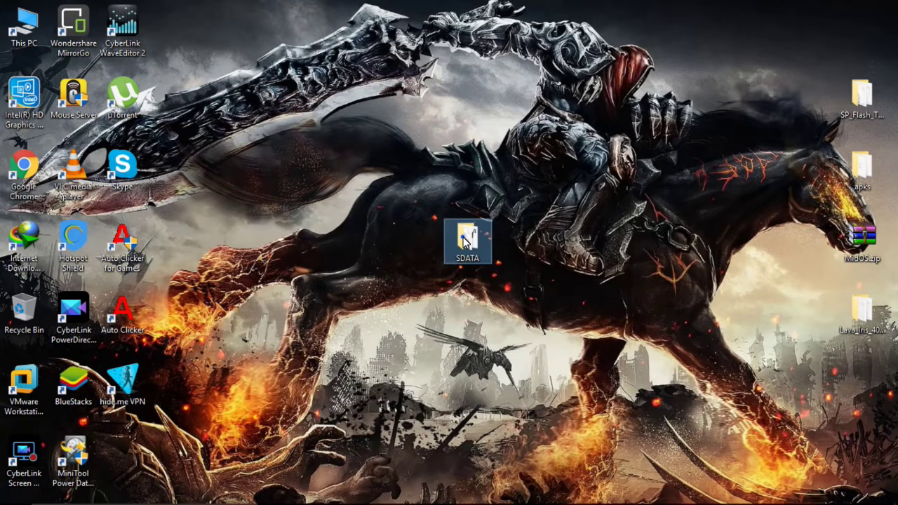
Open the SDATA folder on the desktop and run SDATA Tool.exe as administrator.
{"action": "double_click", "coordinate": [465, 242]}
{"action": "left_click", "coordinate": [415, 217]}
{"action": "right_click", "coordinate": [416, 216]}
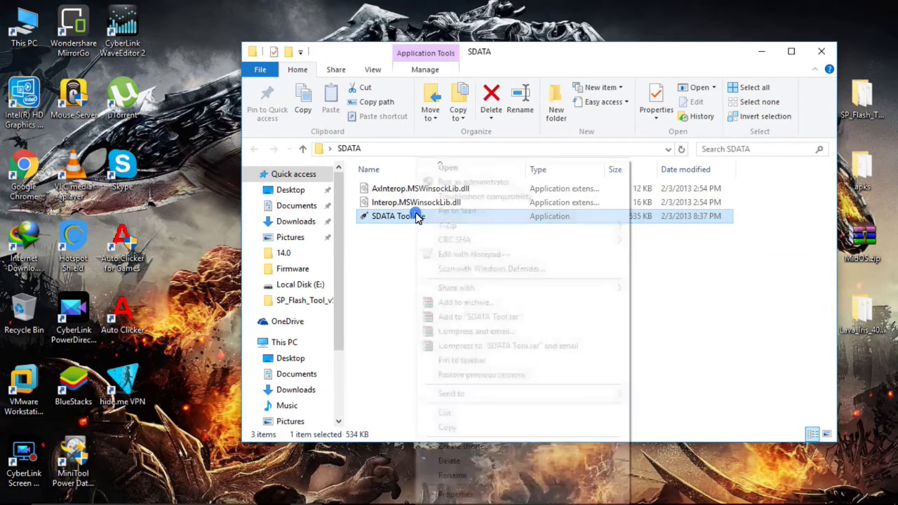
{"action": "left_click", "coordinate": [463, 181]}
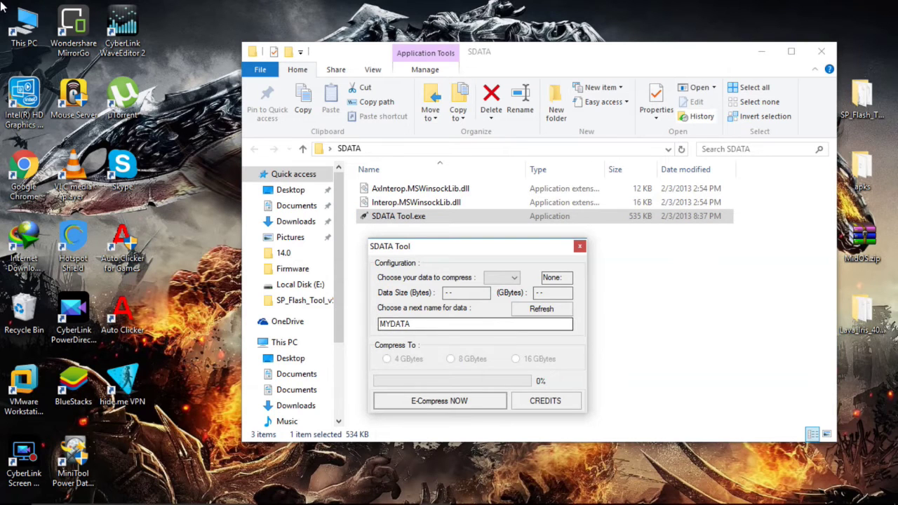
{"action": "key", "text": "Tab"}
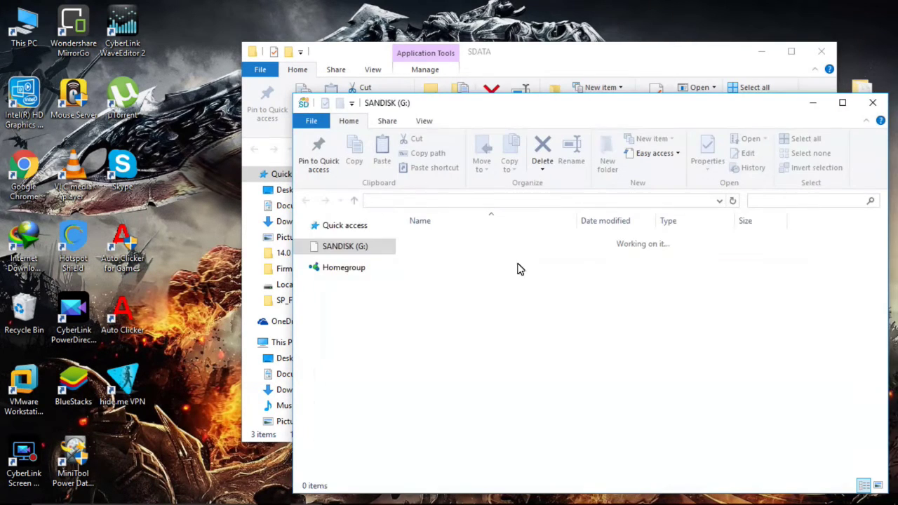
Close the newly opened SANDISK (G:) window and check the card's capacity under This PC.
{"action": "left_click", "coordinate": [872, 102]}
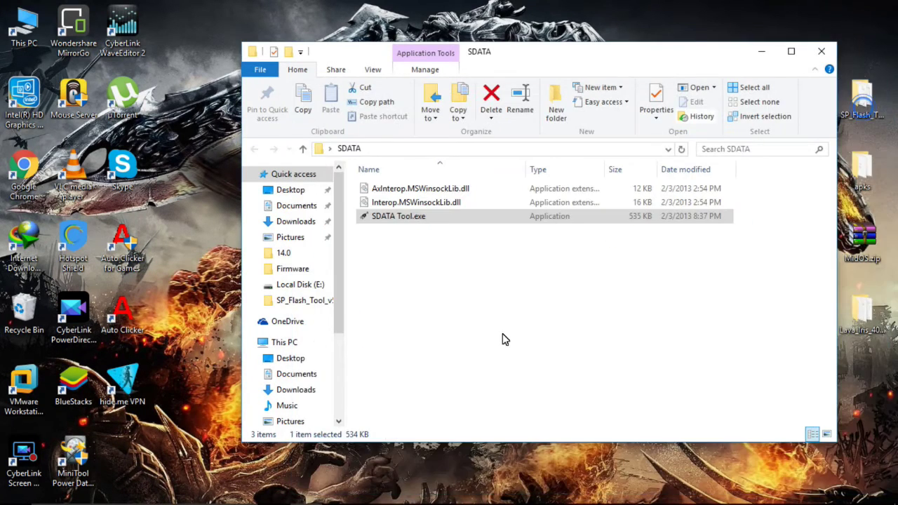
{"action": "left_click", "coordinate": [431, 494]}
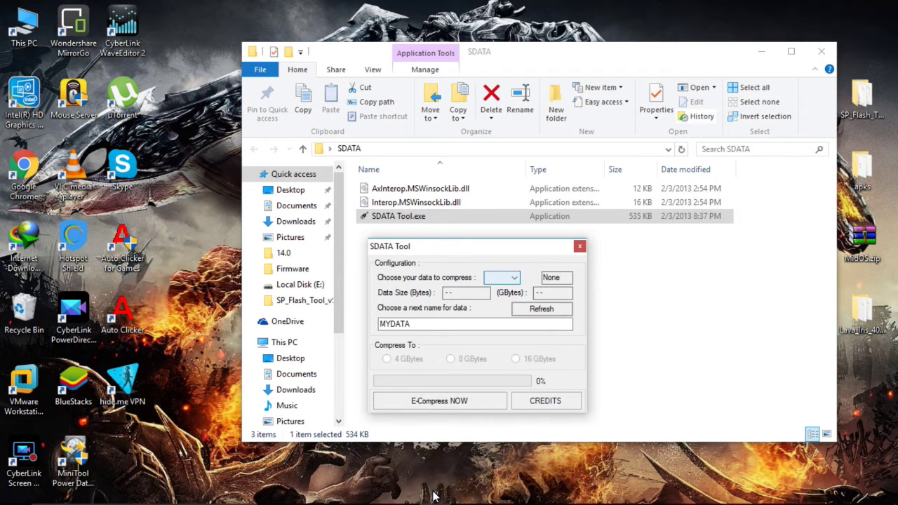
{"action": "left_click", "coordinate": [287, 342]}
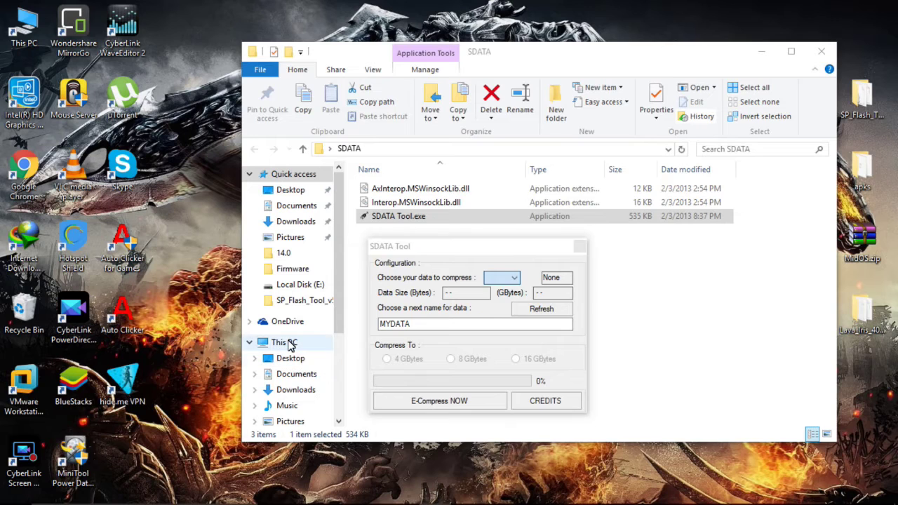
{"action": "left_click", "coordinate": [427, 367]}
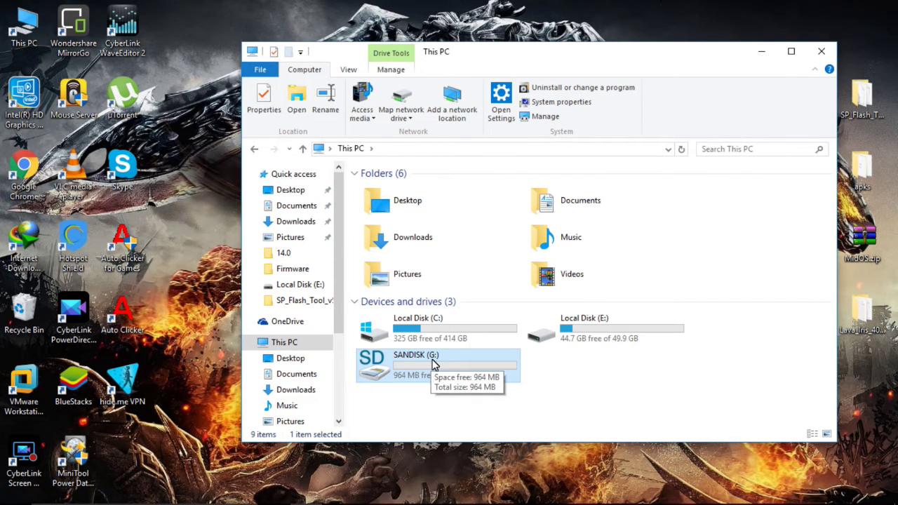
Return to SDATA Tool and choose G:\ as the data to compress.
{"action": "left_click", "coordinate": [432, 492]}
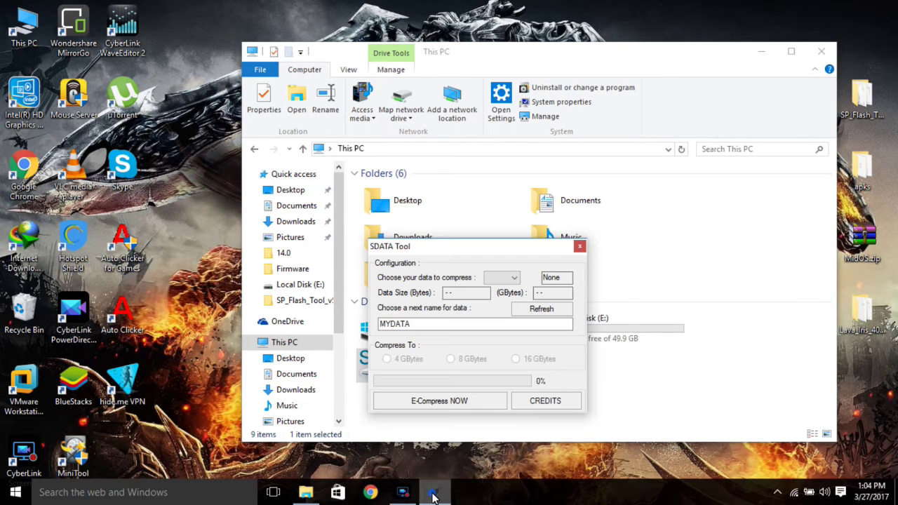
{"action": "key", "text": "Down"}
{"action": "key", "text": "Down"}
{"action": "key", "text": "Down"}
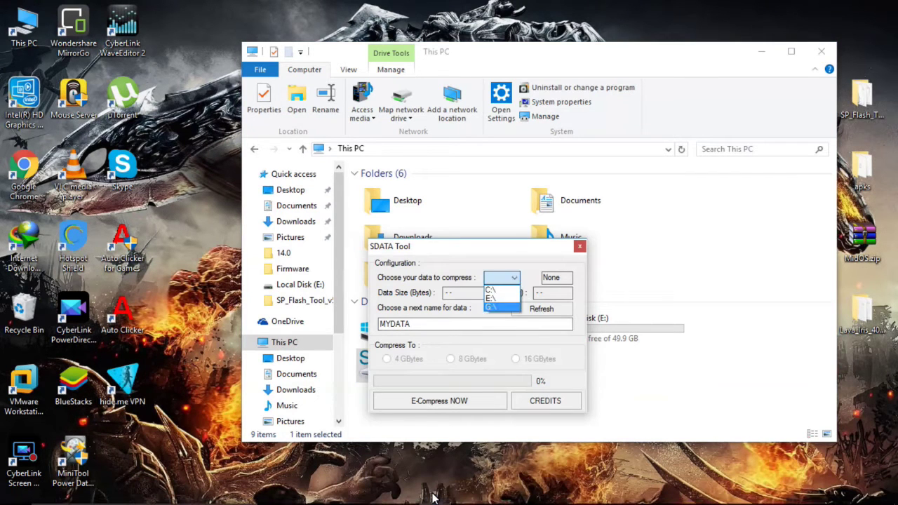
{"action": "key", "text": "Return"}
{"action": "key", "text": "Return"}
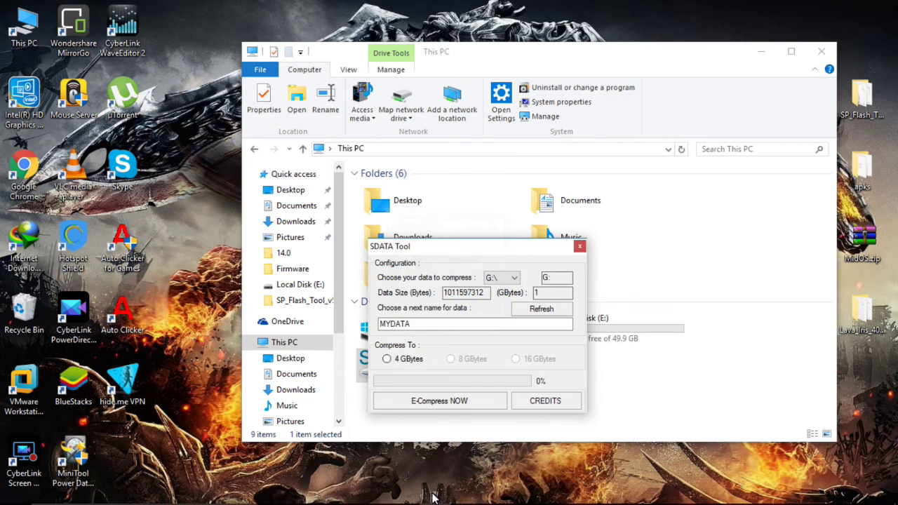
Compress the card to 4 GBytes with the name MYDATA and acknowledge the completed operation.
{"action": "key", "text": "Tab"}
{"action": "key", "text": "Tab"}
{"action": "key", "text": "Return"}
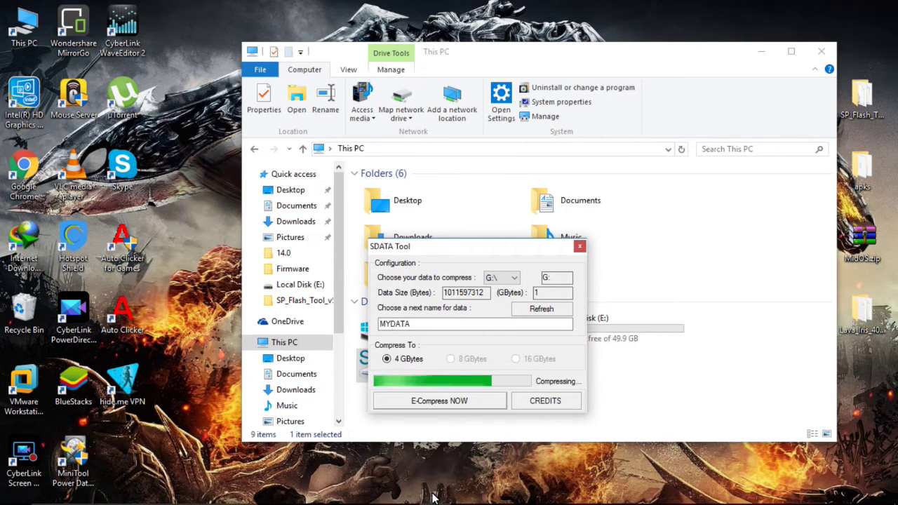
{"action": "left_click_drag", "start_coordinate": [479, 245], "coordinate": [787, 213]}
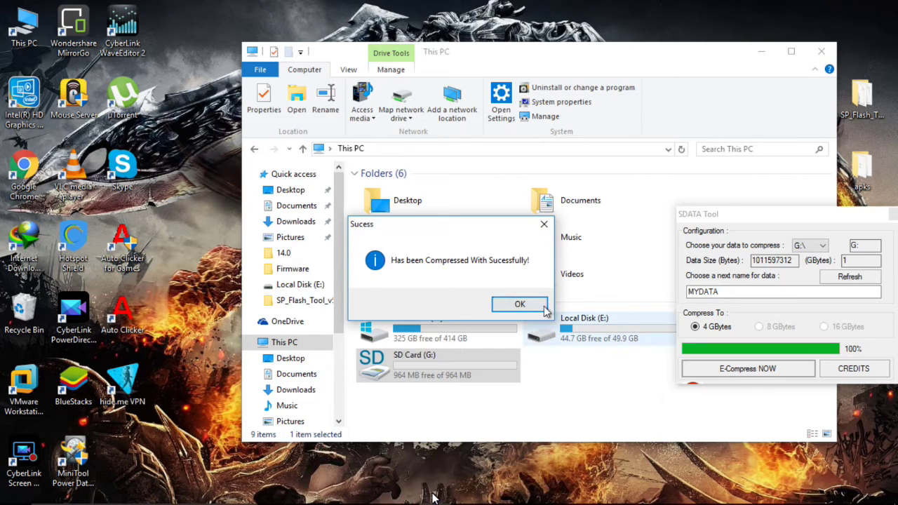
{"action": "left_click", "coordinate": [542, 309]}
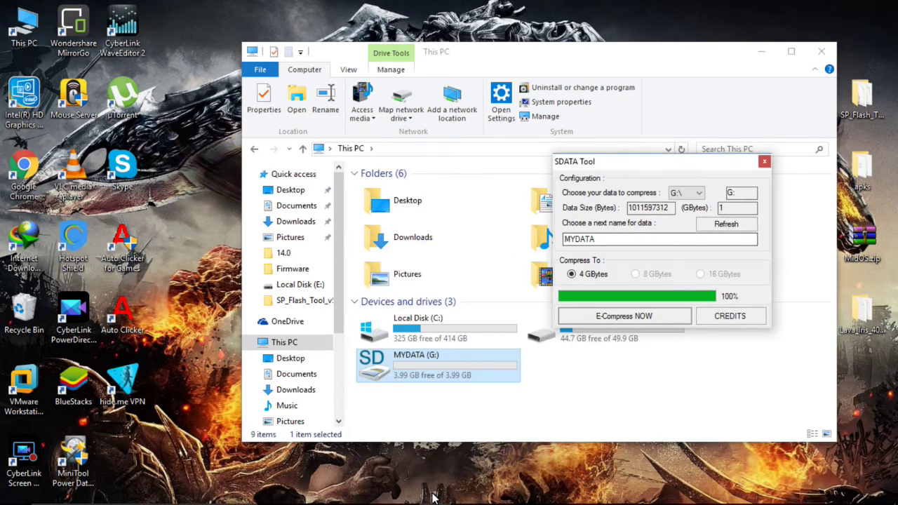
Reselect G:\ as the data to compress, run the compression to 8 GBytes and acknowledge its completion.
{"action": "key", "text": "shift+Tab"}
{"action": "key", "text": "shift+Tab"}
{"action": "key", "text": "alt+Down"}
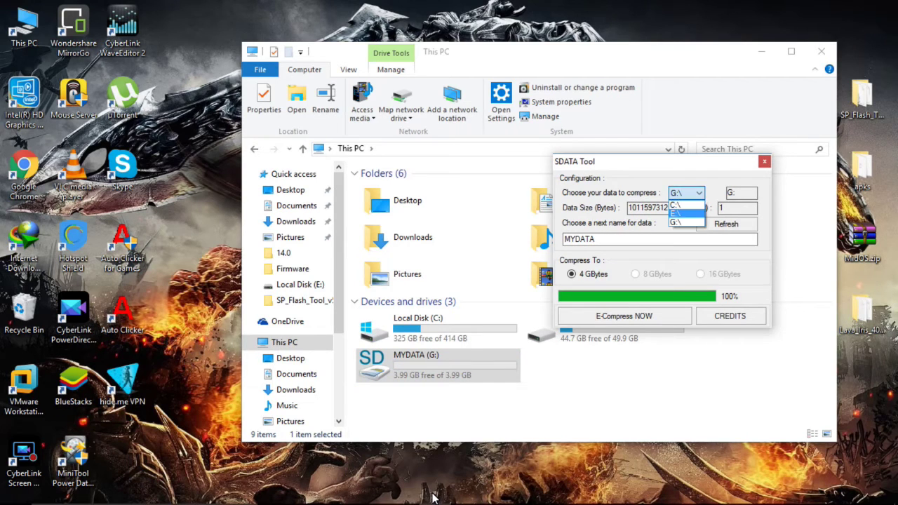
{"action": "key", "text": "Return"}
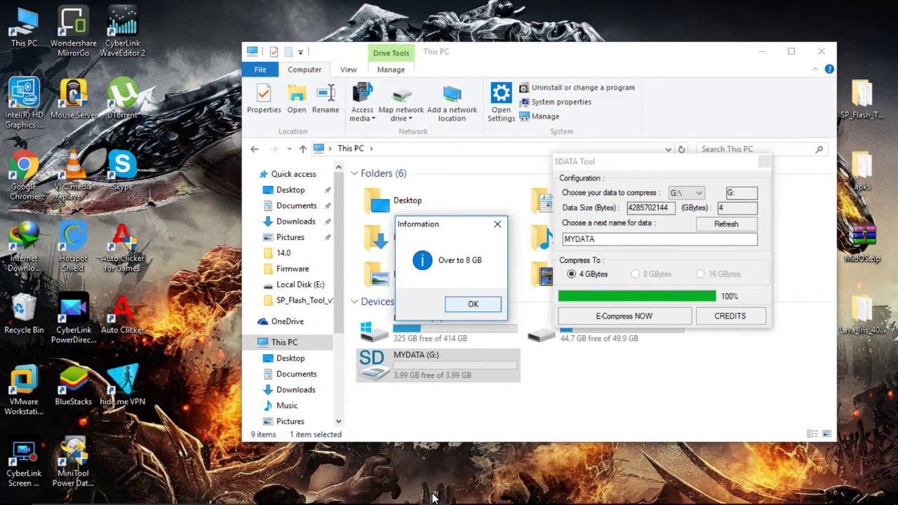
{"action": "key", "text": "Return"}
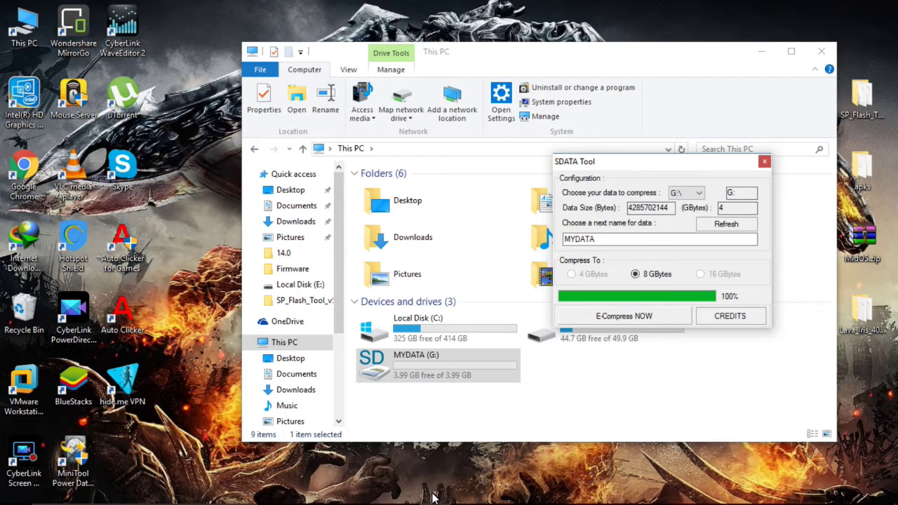
{"action": "key", "text": "Return"}
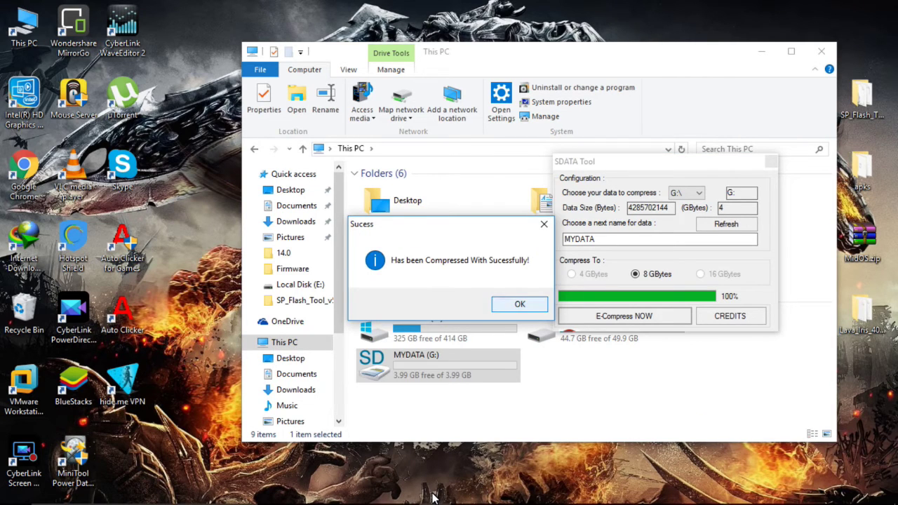
{"action": "key", "text": "Return"}
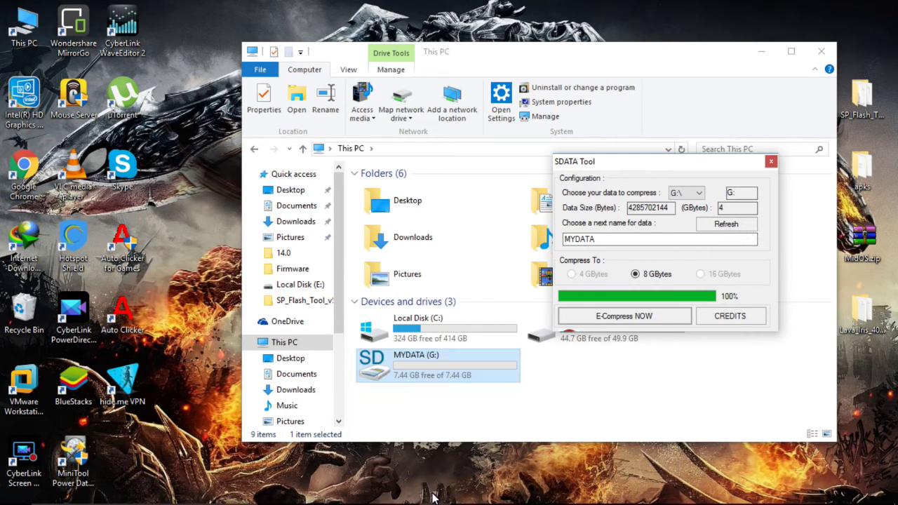
Reselect G:\ as the data to compress and start the compression to 16 GBytes.
{"action": "key", "text": "F4"}
{"action": "key", "text": "Return"}
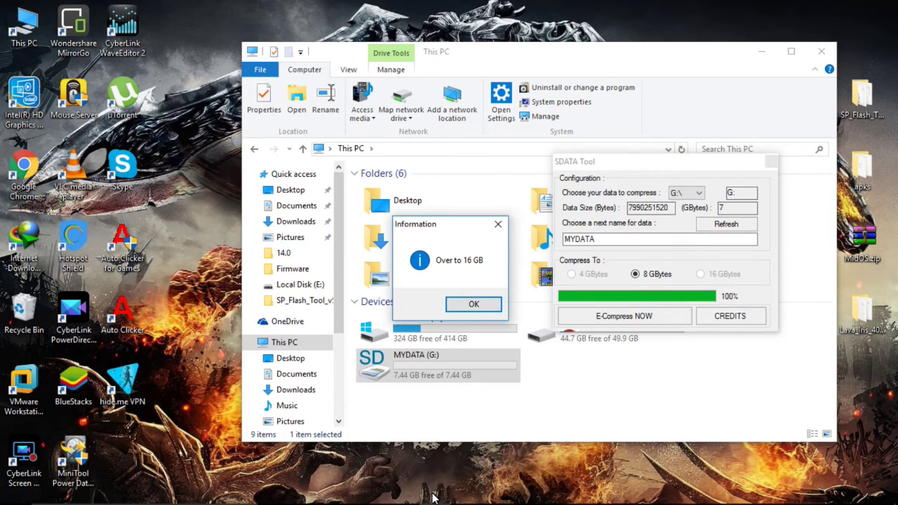
{"action": "key", "text": "Return"}
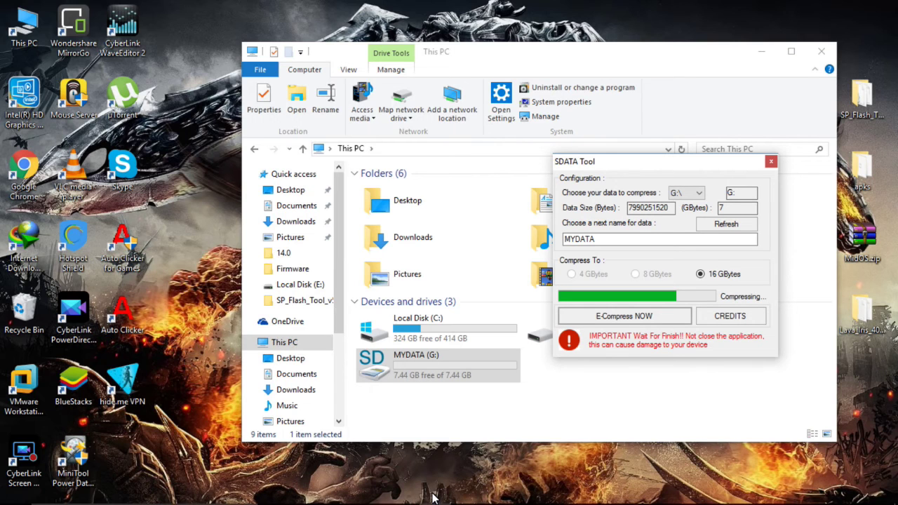
{"action": "left_click", "coordinate": [433, 497]}
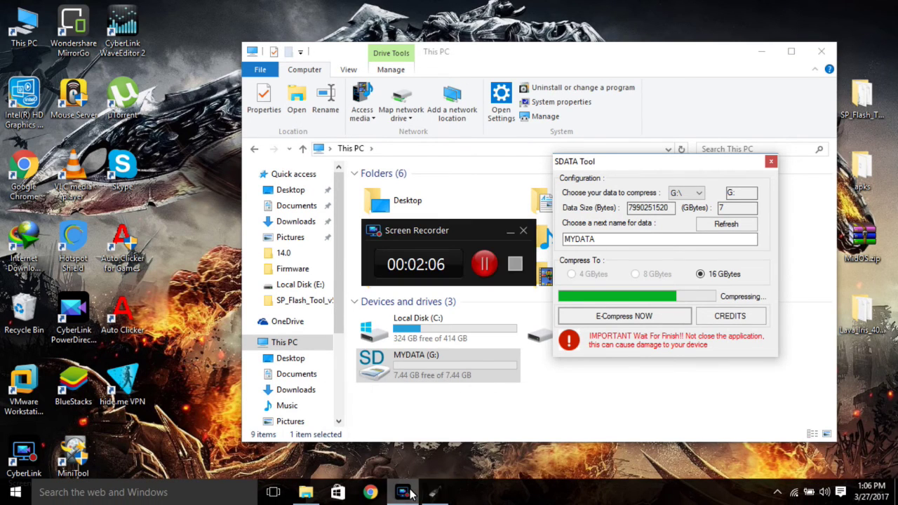
{"action": "left_click", "coordinate": [484, 264]}
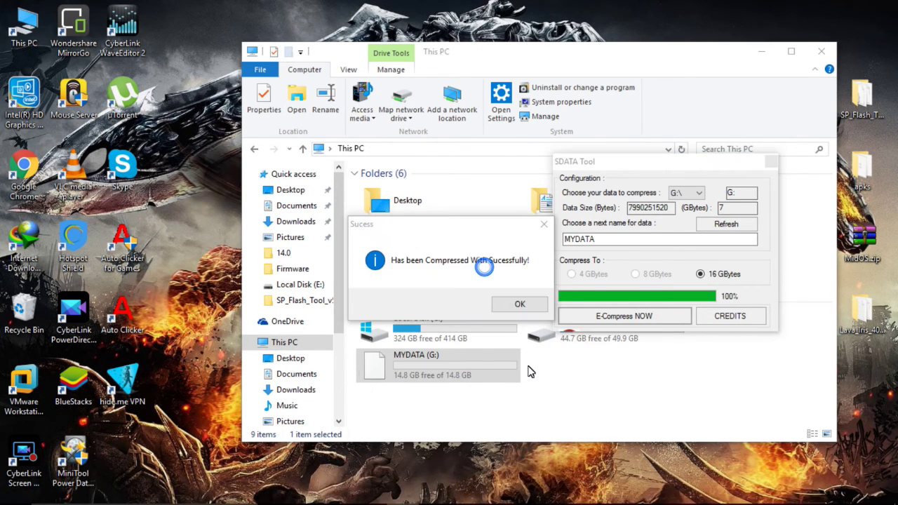
Acknowledge the completed compression and inspect the contents and properties of the MYDATA (G:) drive.
{"action": "left_click", "coordinate": [520, 304]}
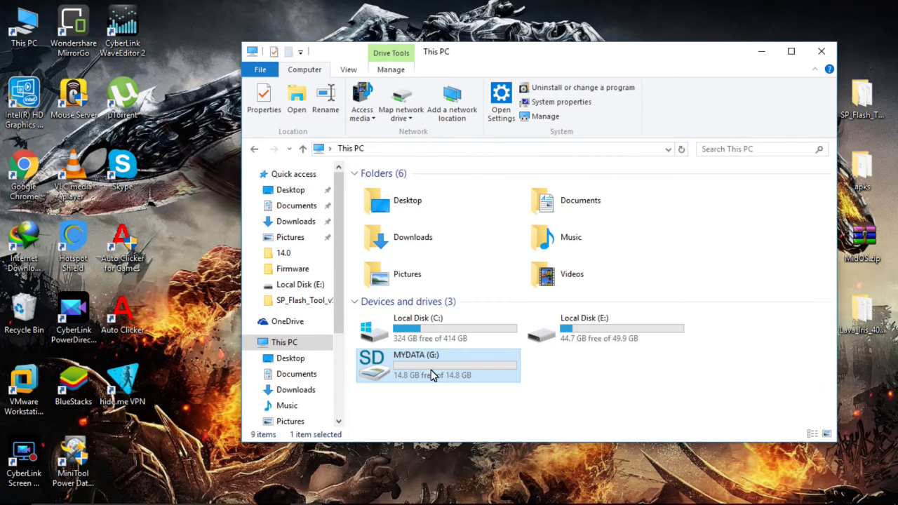
{"action": "double_click", "coordinate": [433, 375]}
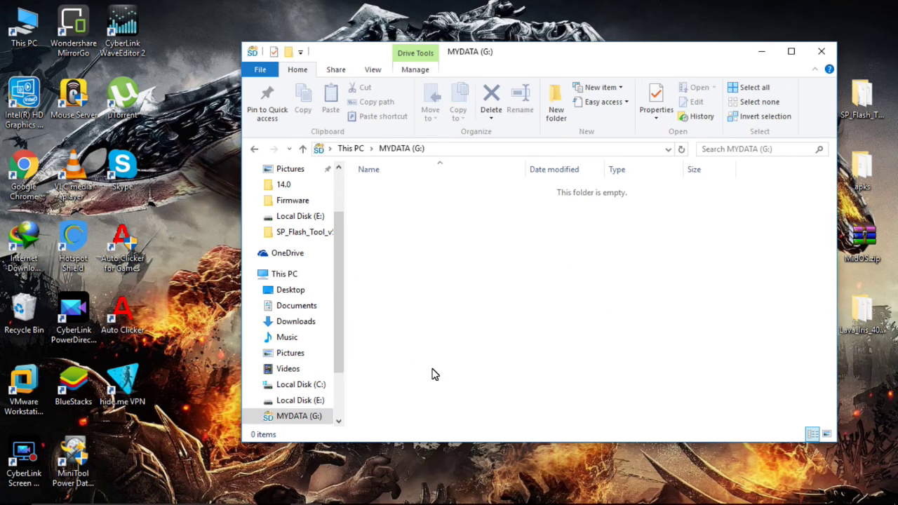
{"action": "right_click", "coordinate": [431, 371]}
{"action": "left_click", "coordinate": [449, 357]}
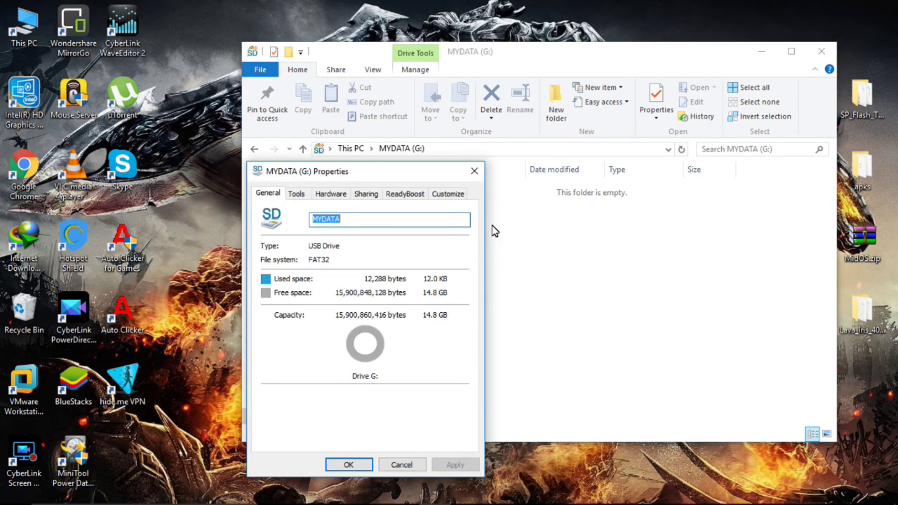
{"action": "left_click", "coordinate": [476, 172]}
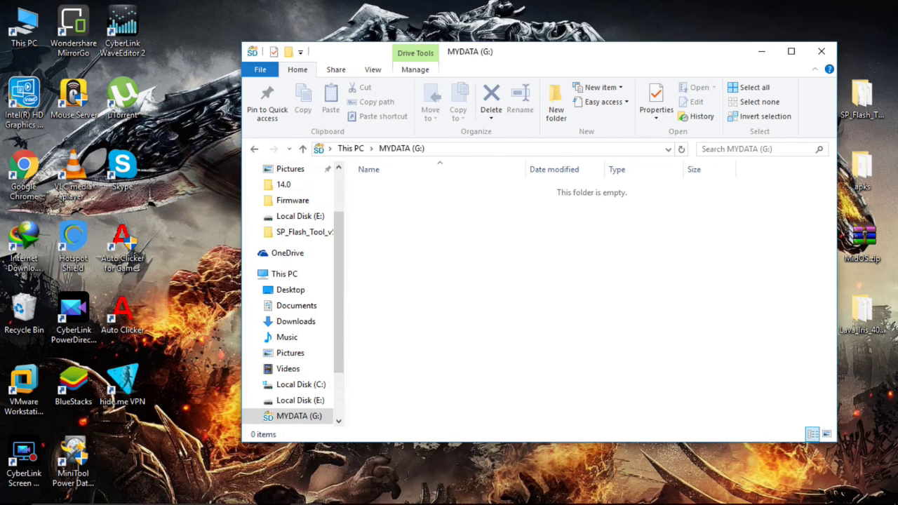
{"action": "left_click", "coordinate": [406, 493]}
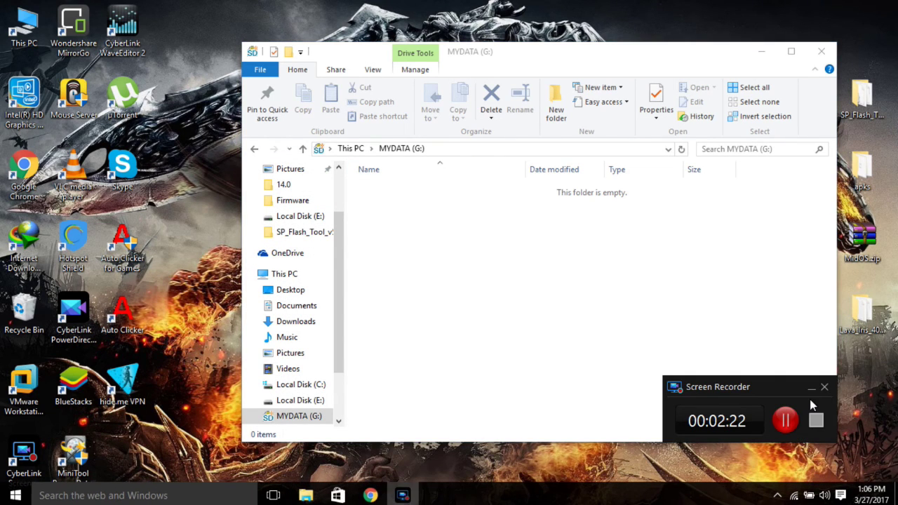